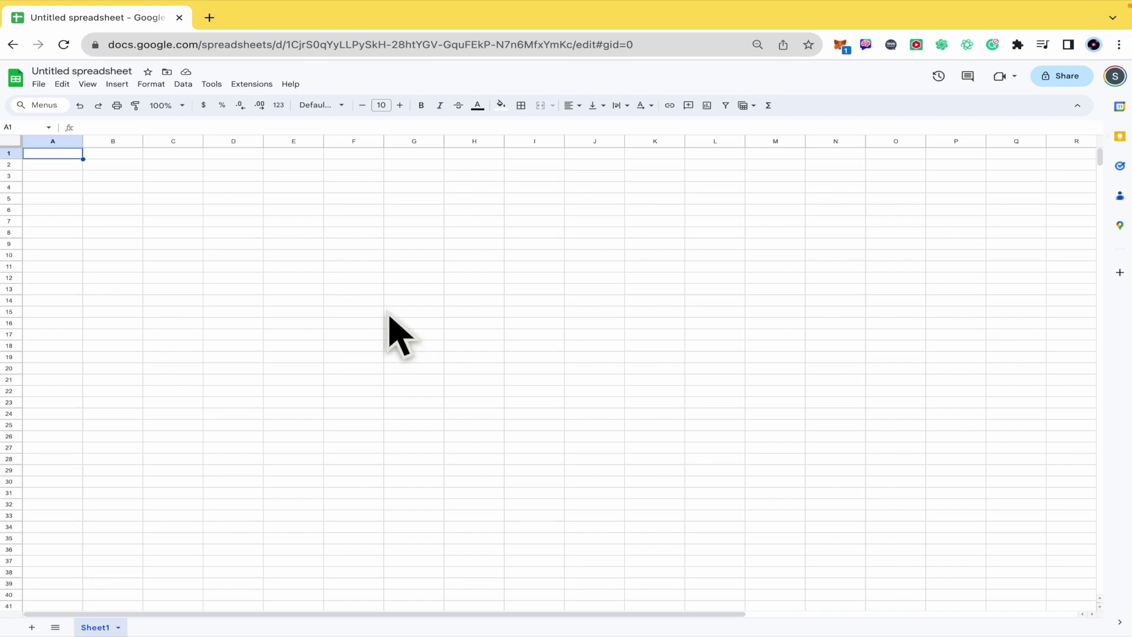
# Open the Google Workspace Marketplace from Extensions > Add-ons > Get add-ons
pyautogui.click(253, 90)
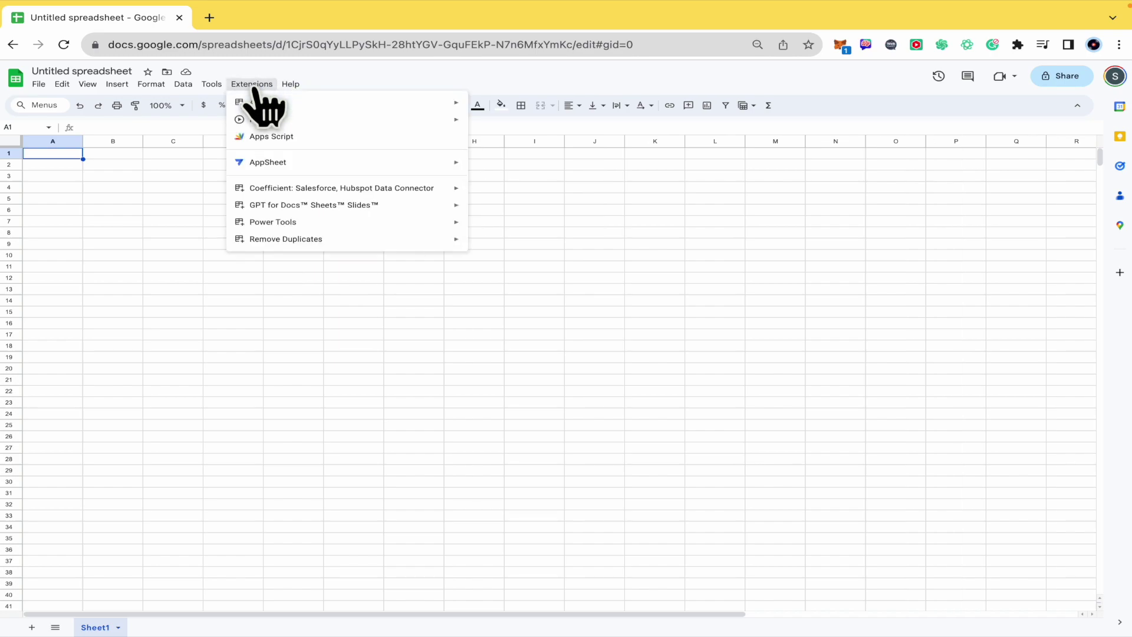
pyautogui.moveTo(265, 103)
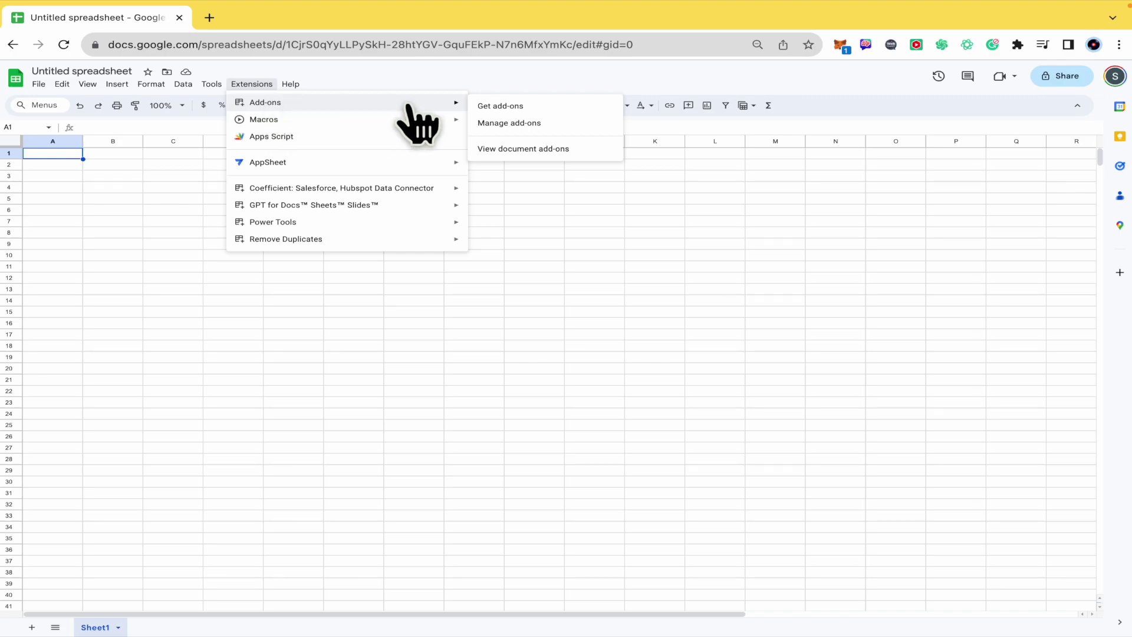
pyautogui.click(564, 108)
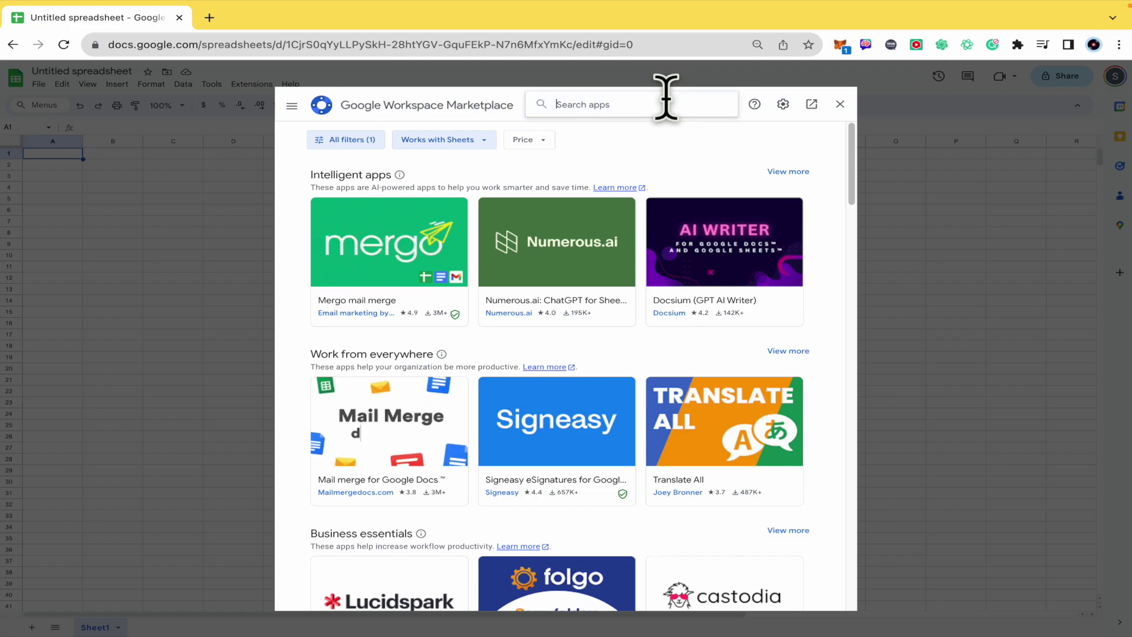
pyautogui.write('coef')
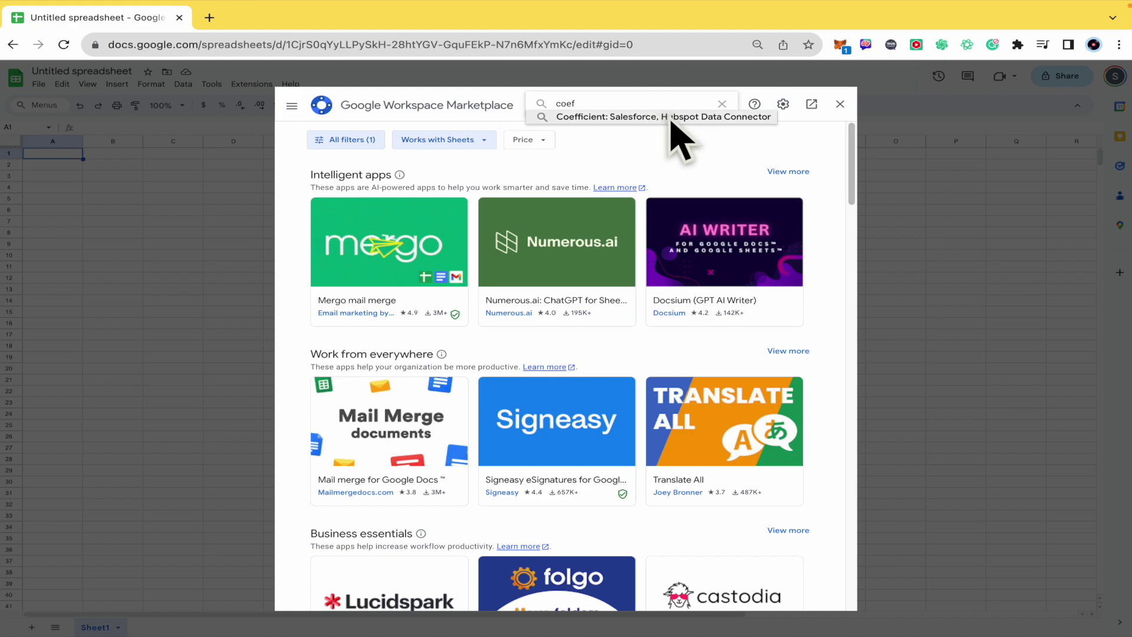
# Find the Coefficient: Salesforce, Hubspot Data Connector add-on, confirm it's installed, and close the Marketplace
pyautogui.click(671, 119)
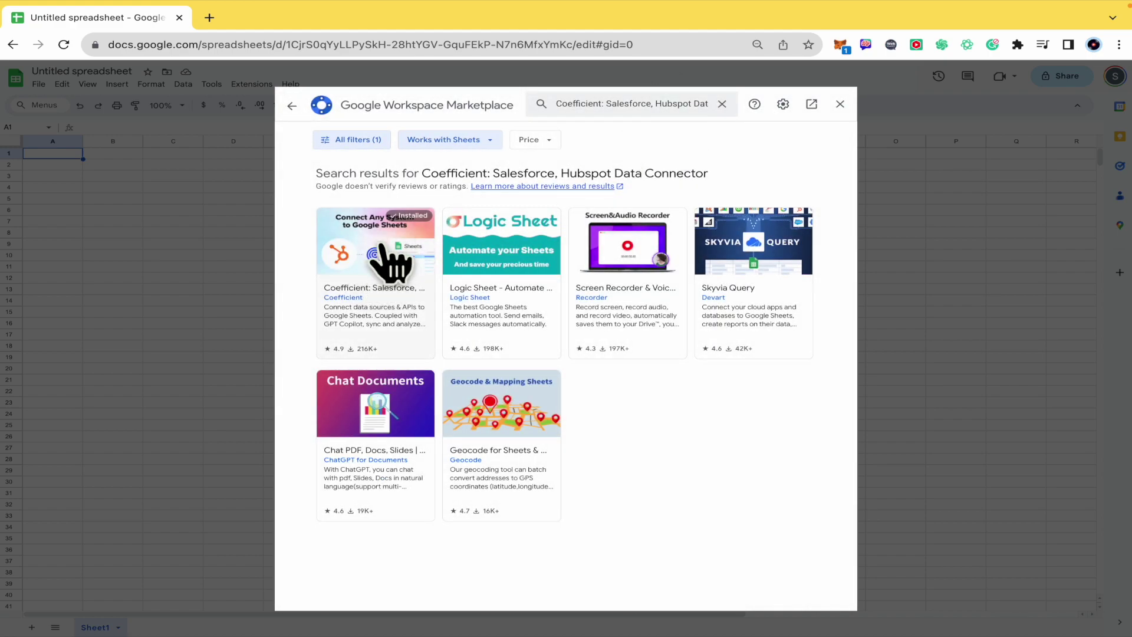
pyautogui.click(381, 255)
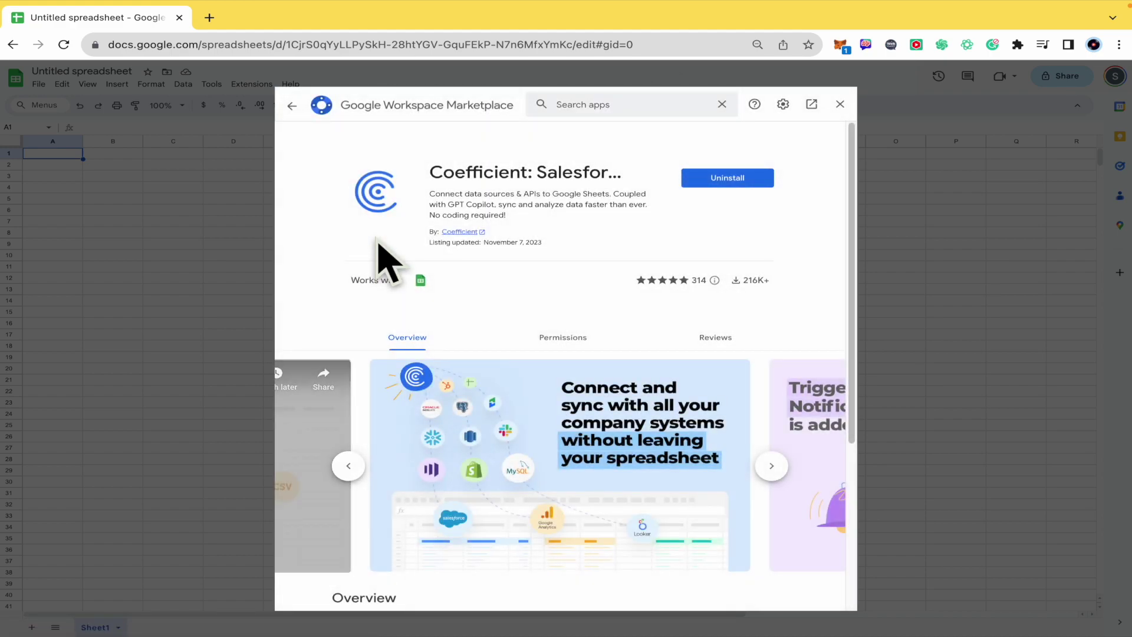
pyautogui.scroll(-3, 558, 381)
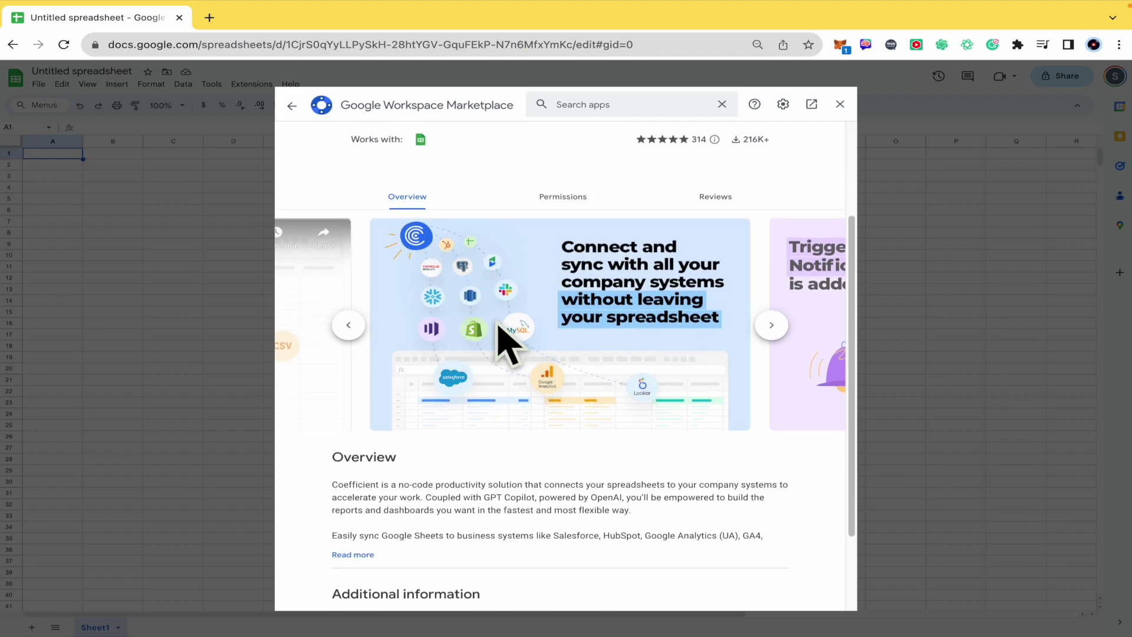
pyautogui.scroll(-1, 529, 358)
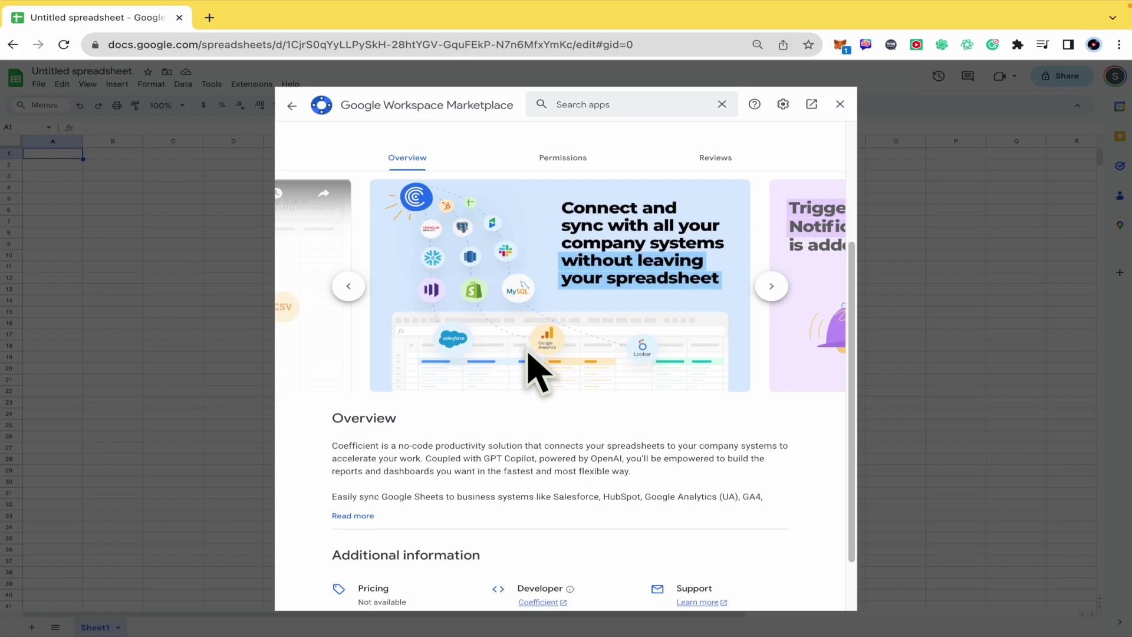
pyautogui.scroll(-2, 494, 389)
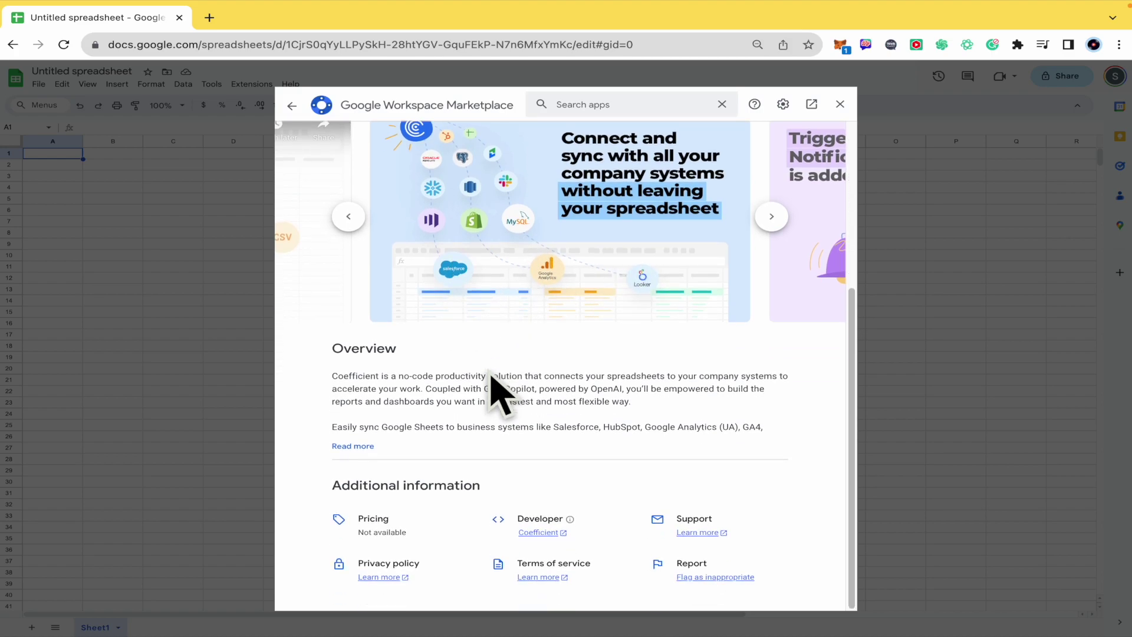
pyautogui.scroll(3, 503, 404)
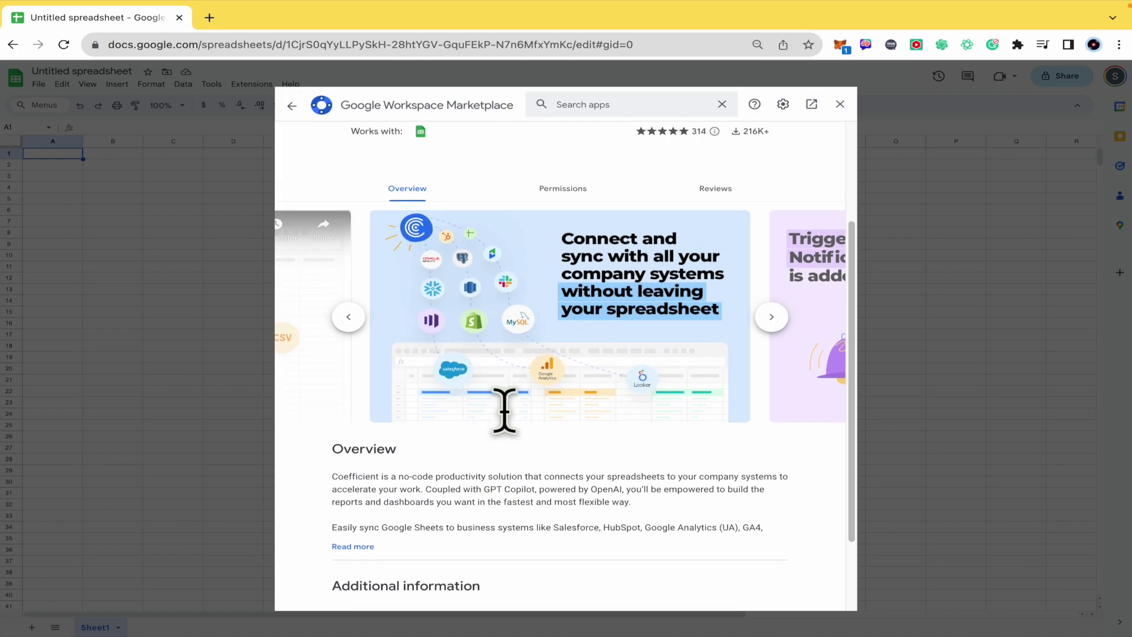
pyautogui.scroll(4, 503, 409)
pyautogui.scroll(-2, 528, 424)
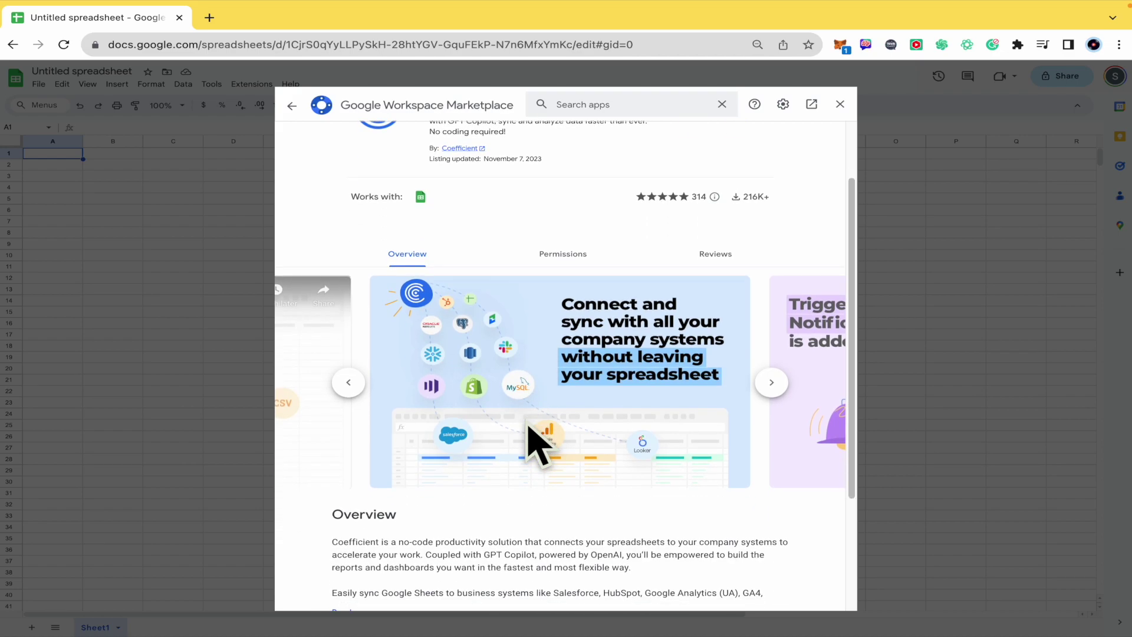
pyautogui.scroll(2, 531, 429)
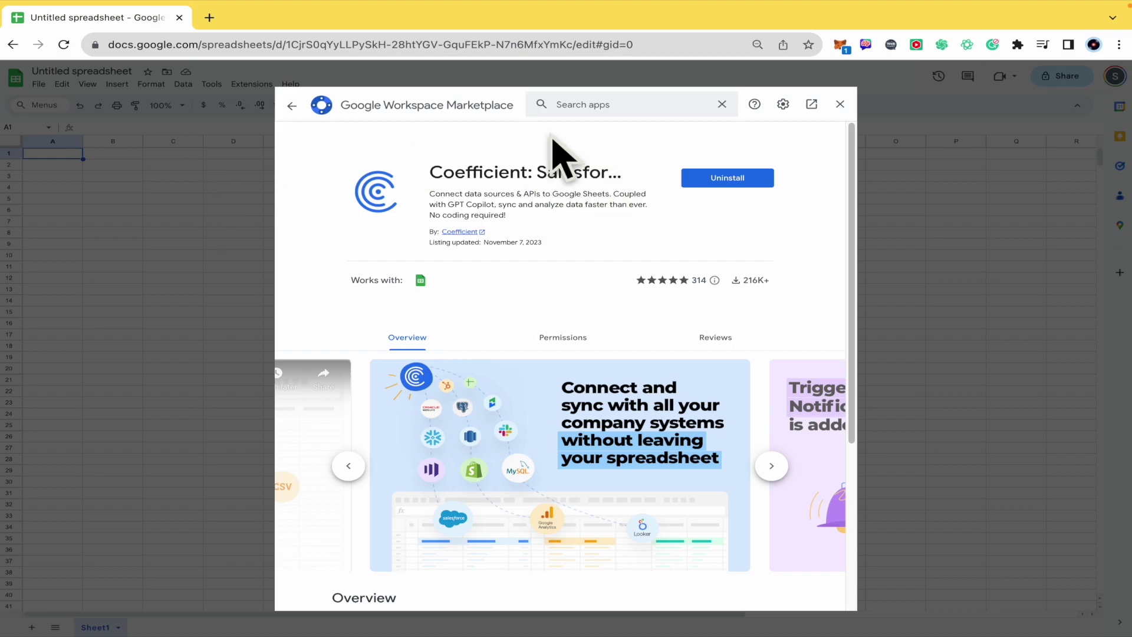
pyautogui.click(840, 104)
# Launch Coefficient: Salesforce, Hubspot Data Connector from the Extensions menu
pyautogui.click(252, 84)
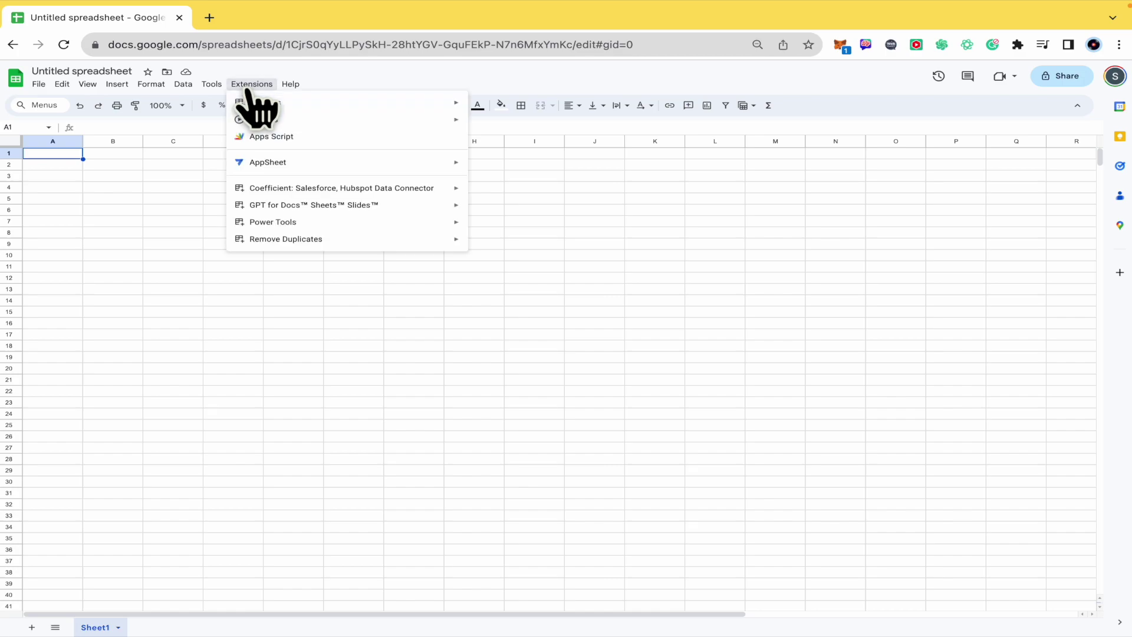
pyautogui.moveTo(342, 188)
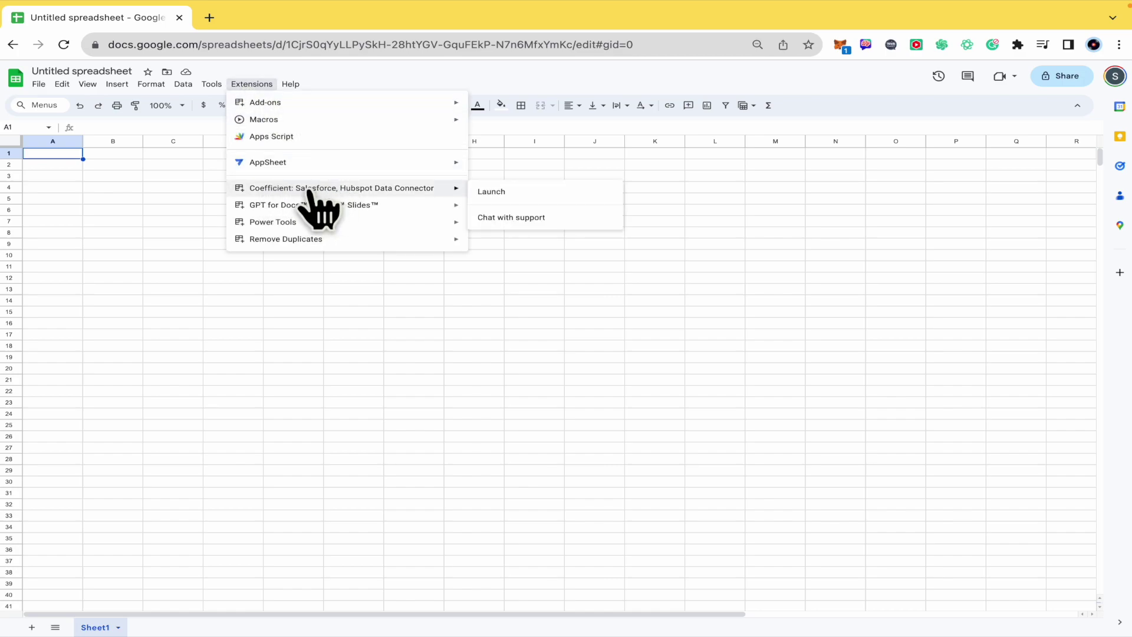
pyautogui.click(492, 191)
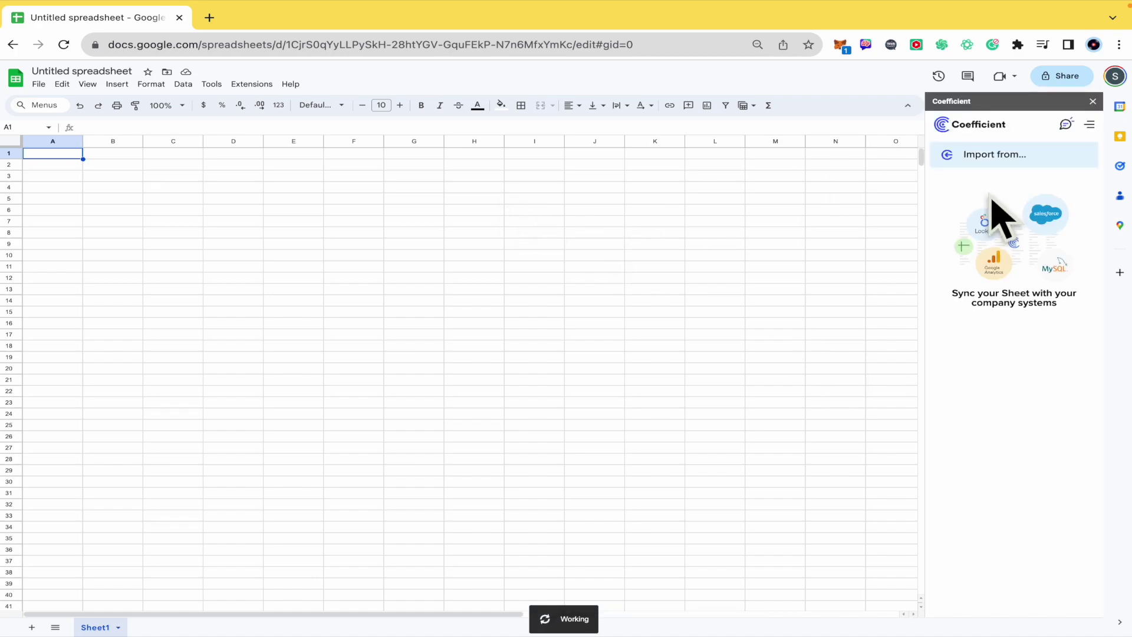
# Open Coefficient's Import from panel to see the available data sources
pyautogui.click(1012, 161)
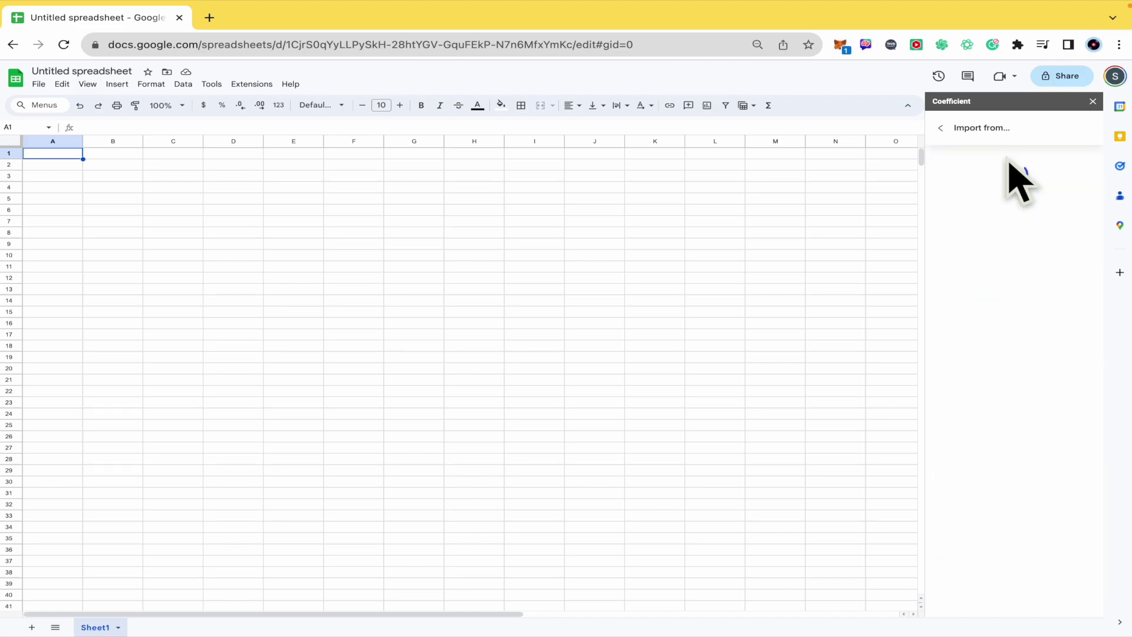
pyautogui.scroll(-1, 1031, 415)
pyautogui.scroll(-5, 1034, 429)
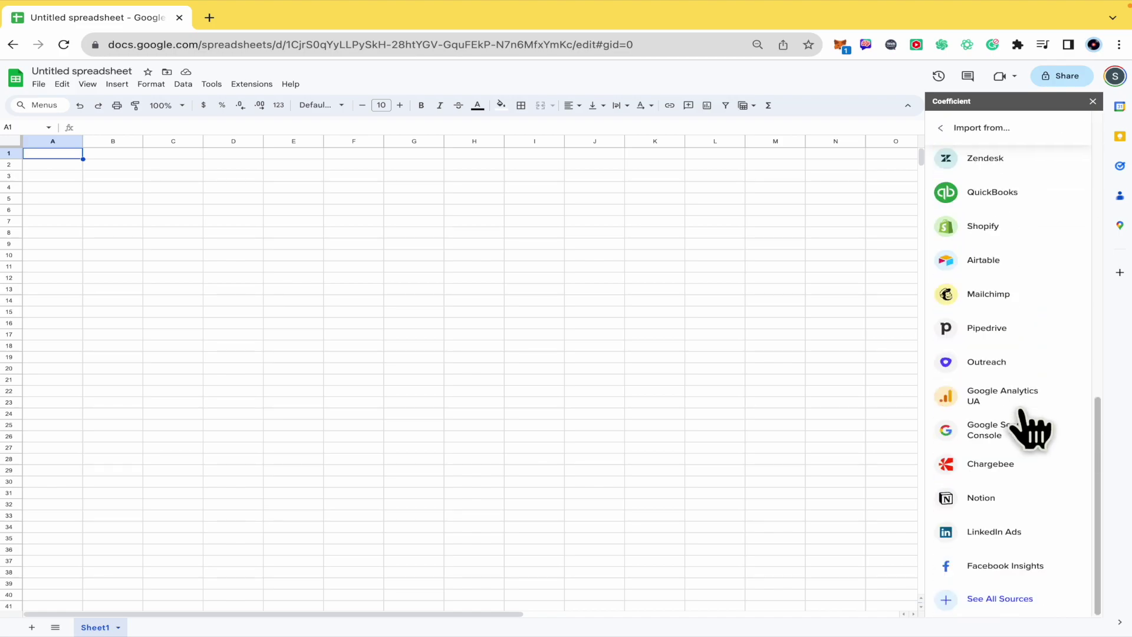
pyautogui.scroll(1, 1033, 429)
pyautogui.scroll(5, 1033, 429)
pyautogui.scroll(-6, 1033, 429)
pyautogui.scroll(5, 1033, 429)
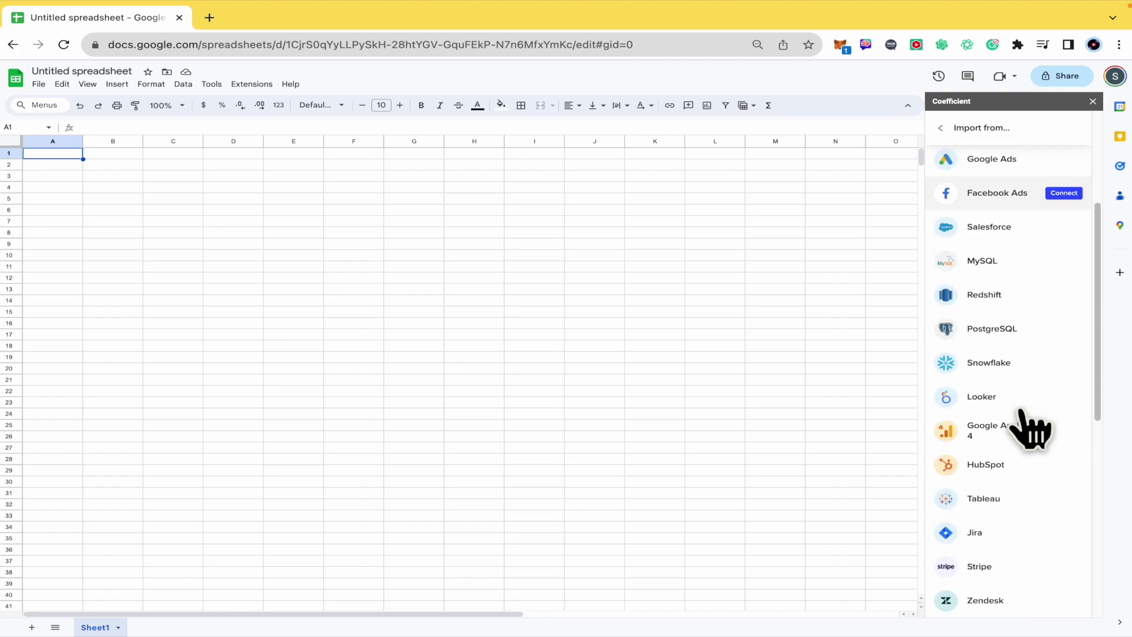
pyautogui.scroll(2, 1034, 429)
pyautogui.scroll(-1, 1033, 430)
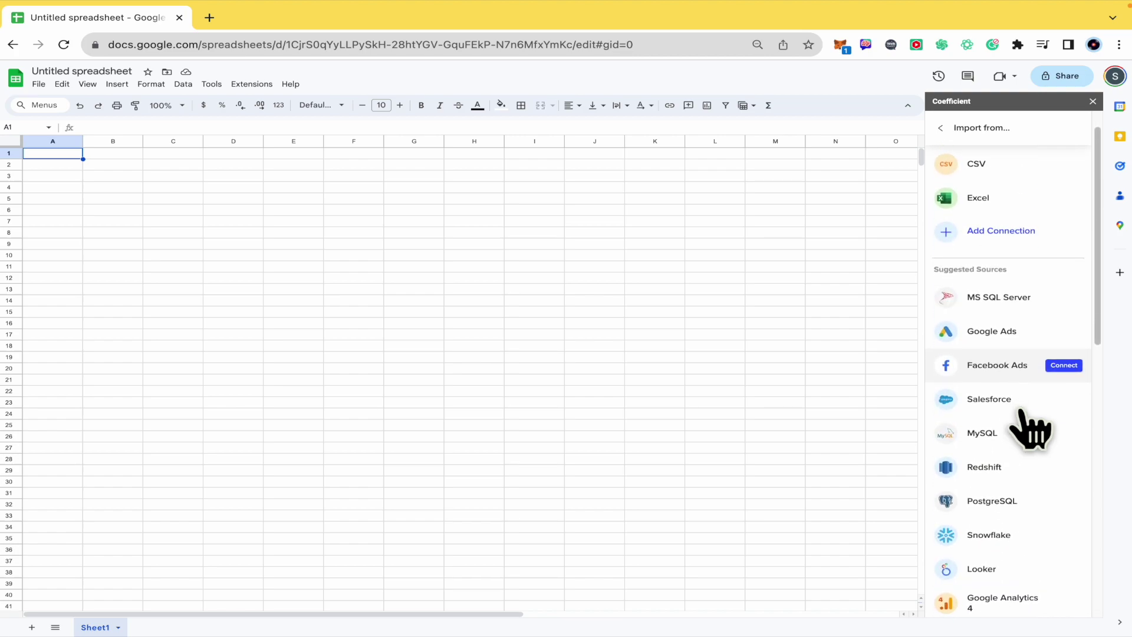
pyautogui.scroll(-2, 1034, 430)
pyautogui.scroll(-1, 1034, 429)
pyautogui.scroll(-1, 1033, 430)
pyautogui.scroll(-1, 1034, 429)
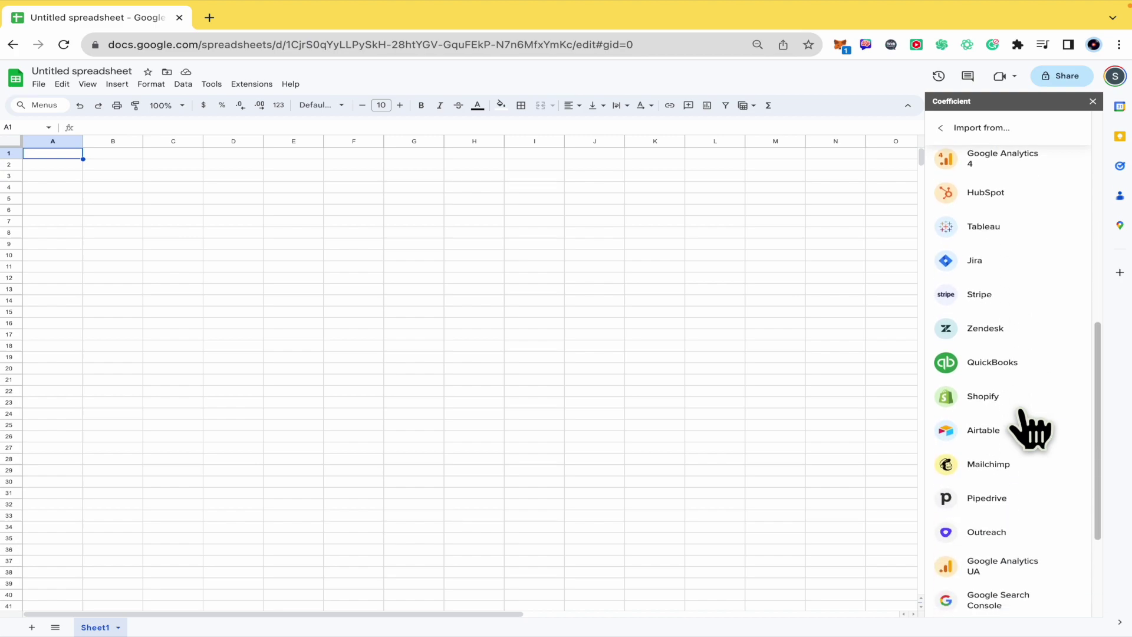
pyautogui.scroll(-1, 1034, 429)
pyautogui.scroll(-1, 1033, 430)
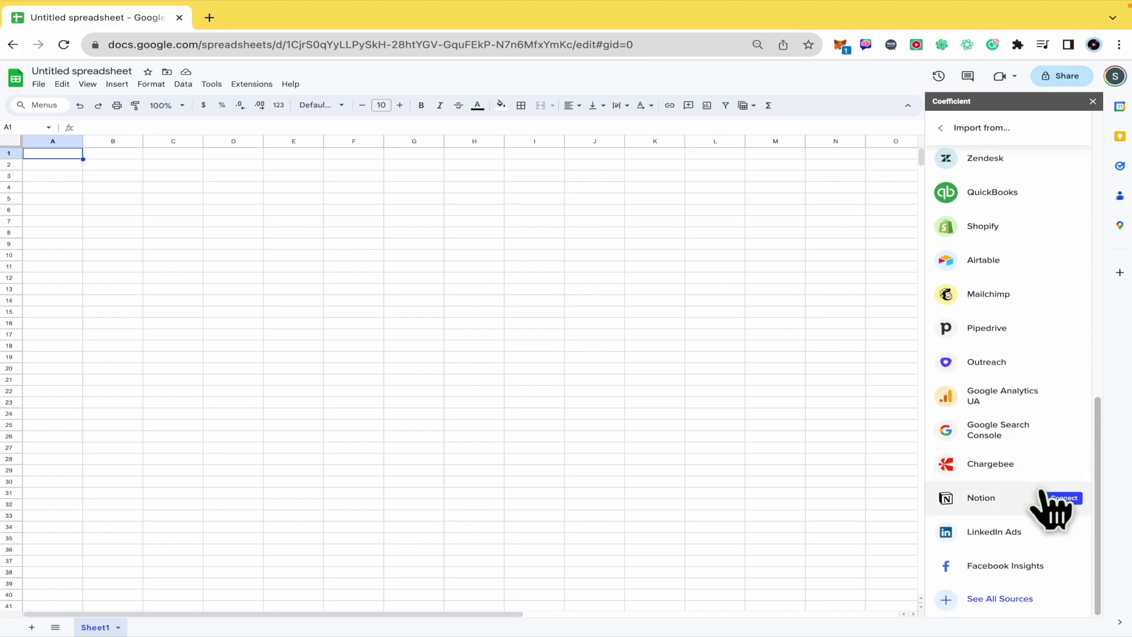
pyautogui.scroll(3, 1034, 556)
pyautogui.scroll(3, 1033, 555)
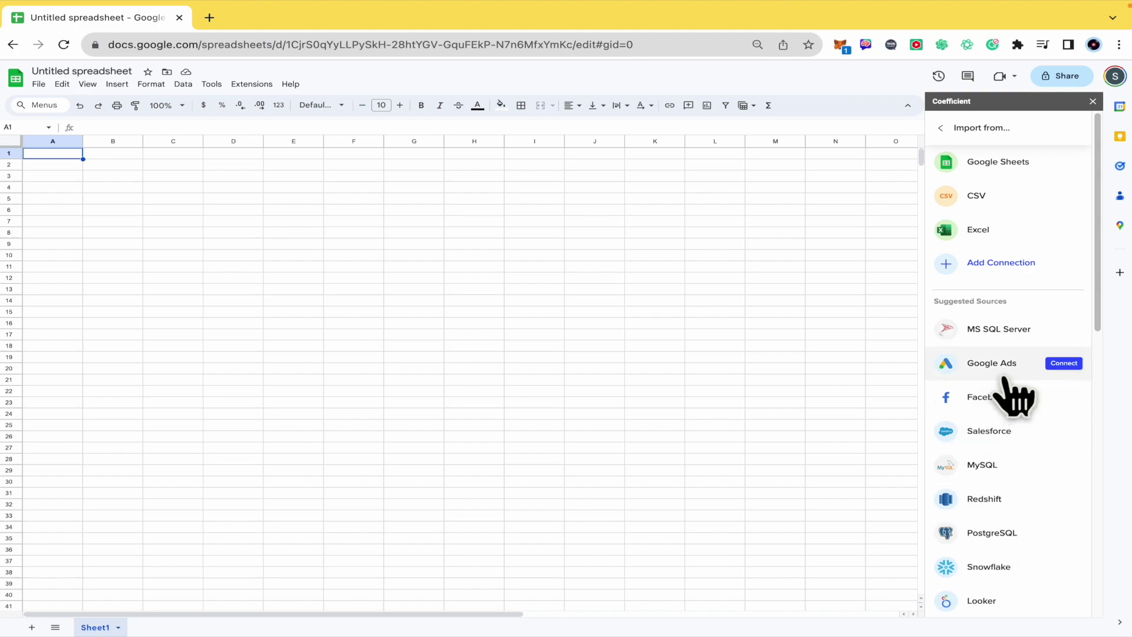
pyautogui.scroll(-5, 1018, 446)
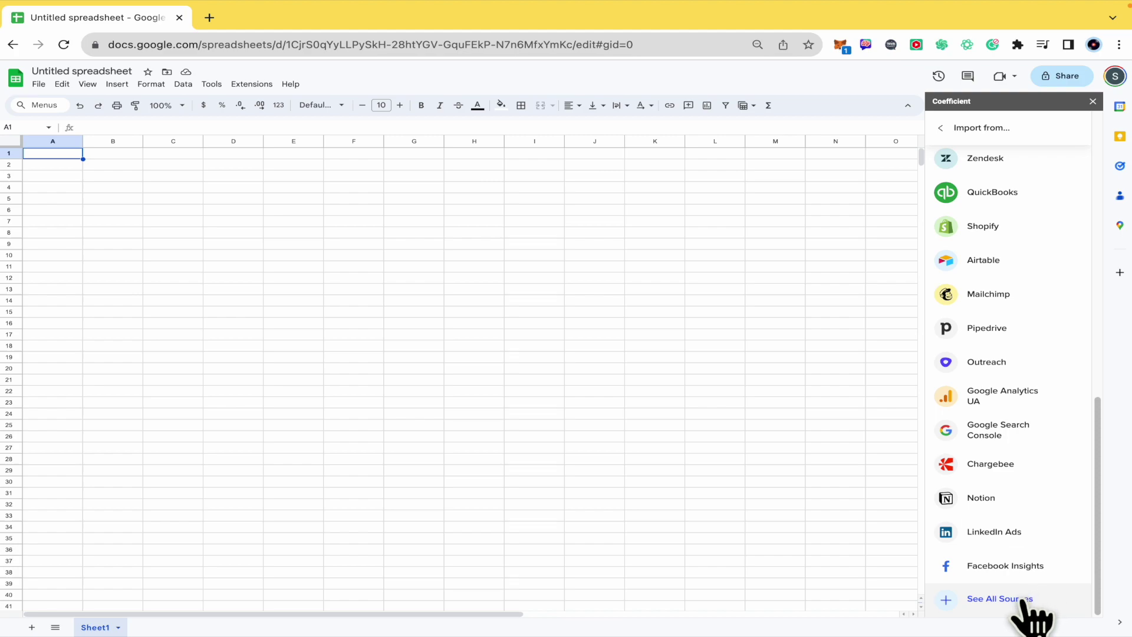
pyautogui.scroll(10, 1024, 505)
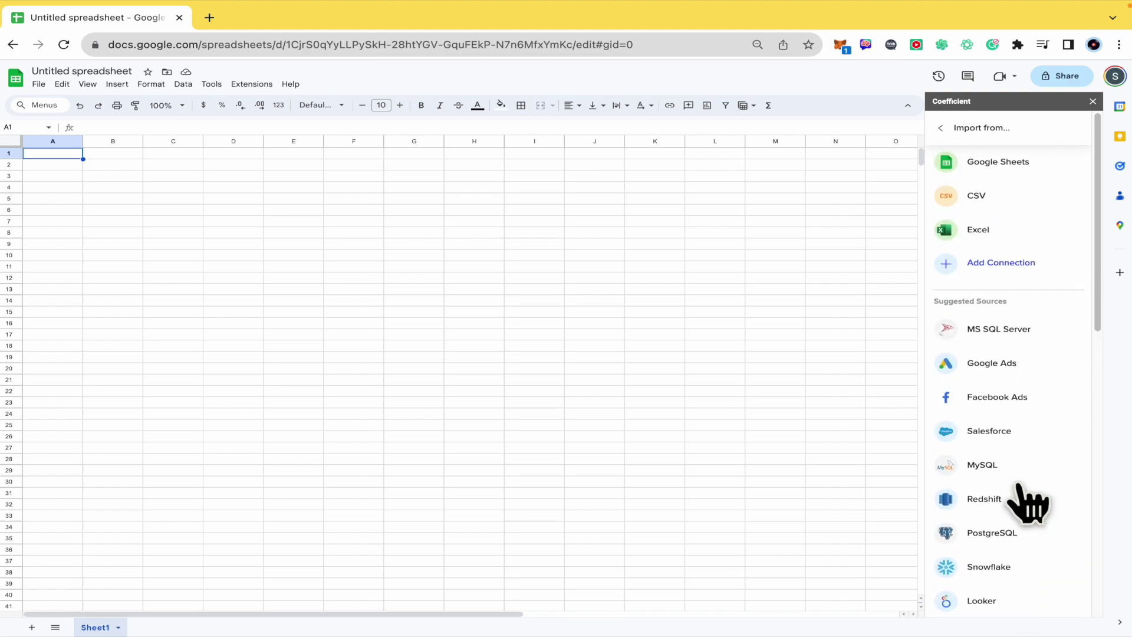
# Choose Google Ads as the import source to reach the Connect Google Ads step
pyautogui.click(1061, 364)
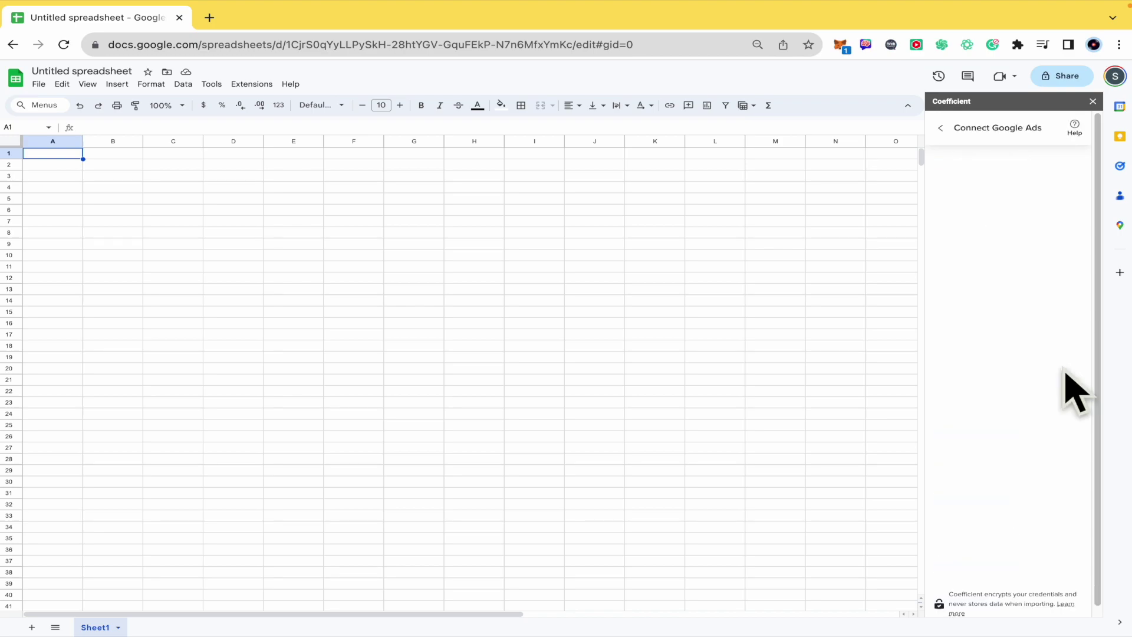